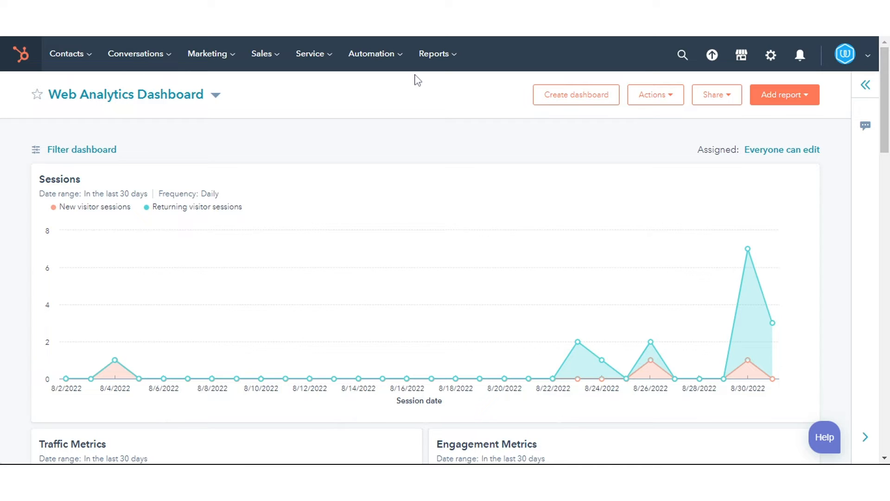
- Go to the saved reports list and begin creating a new report
click(433, 54)
click(437, 144)
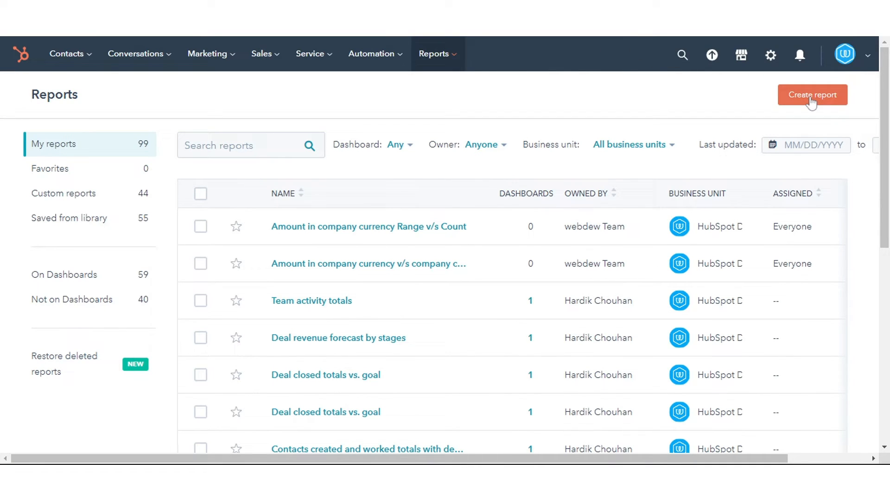
click(812, 98)
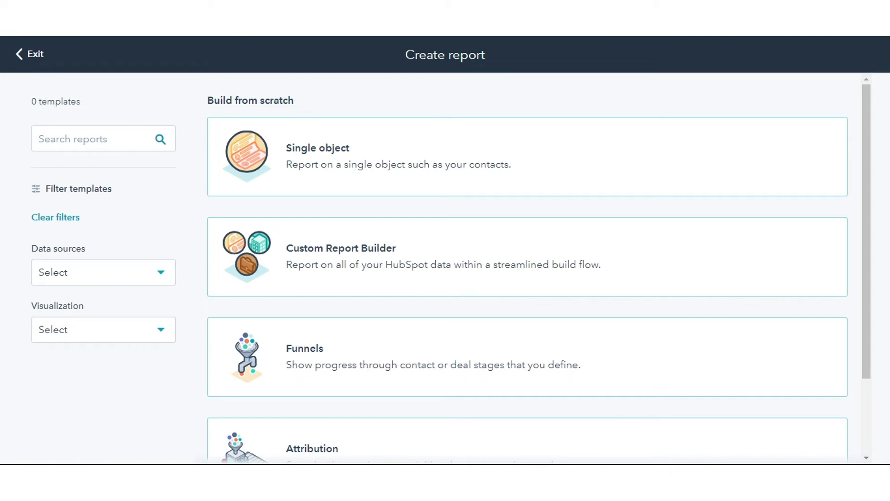
- Choose a single-object report on Contacts and continue to the builder
click(342, 161)
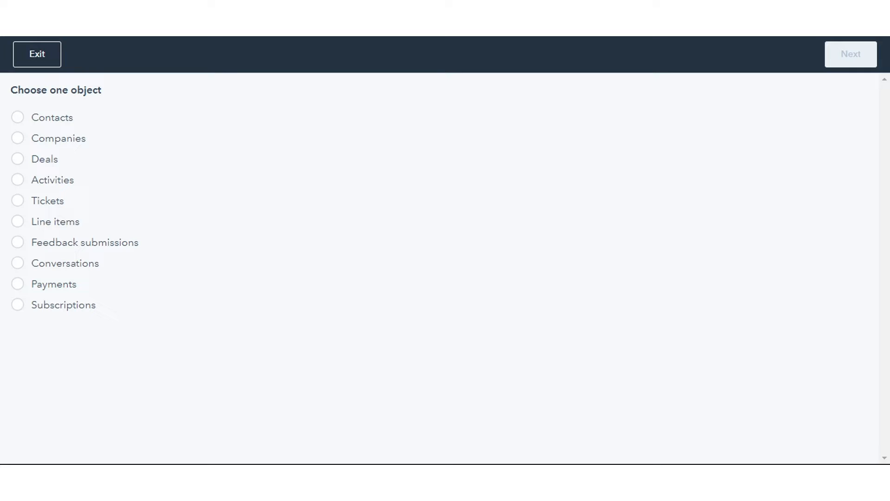
click(18, 118)
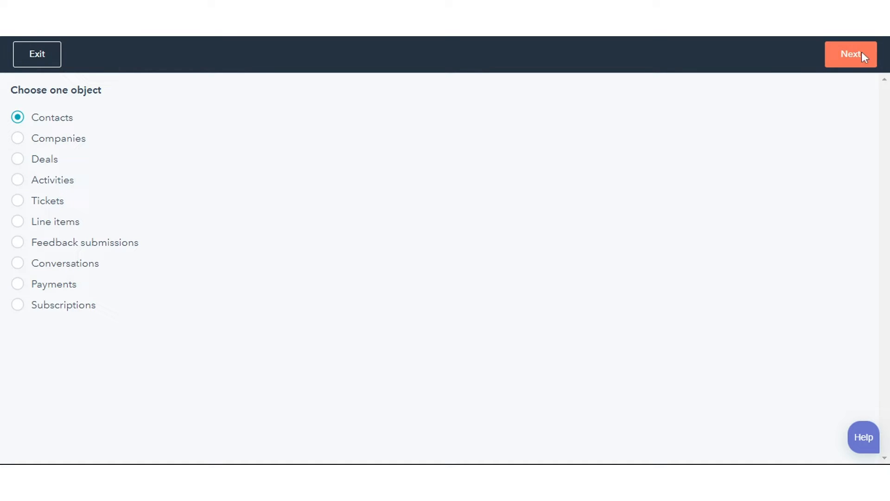
click(851, 53)
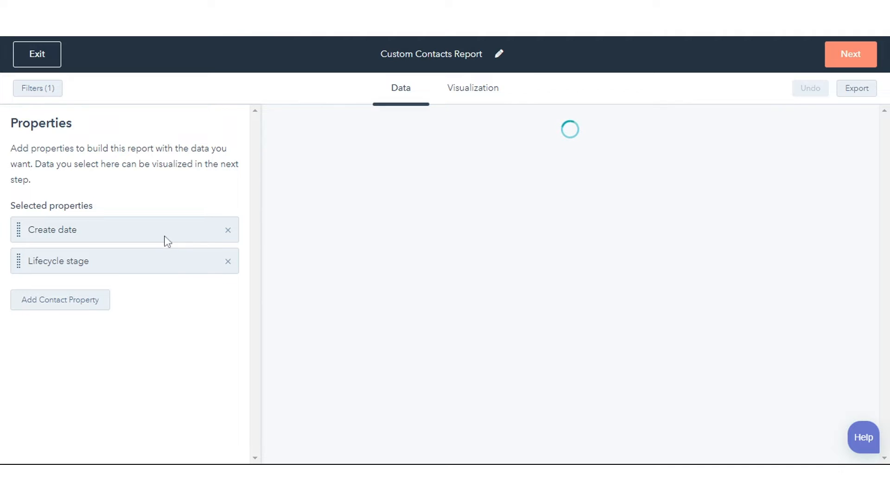
click(498, 55)
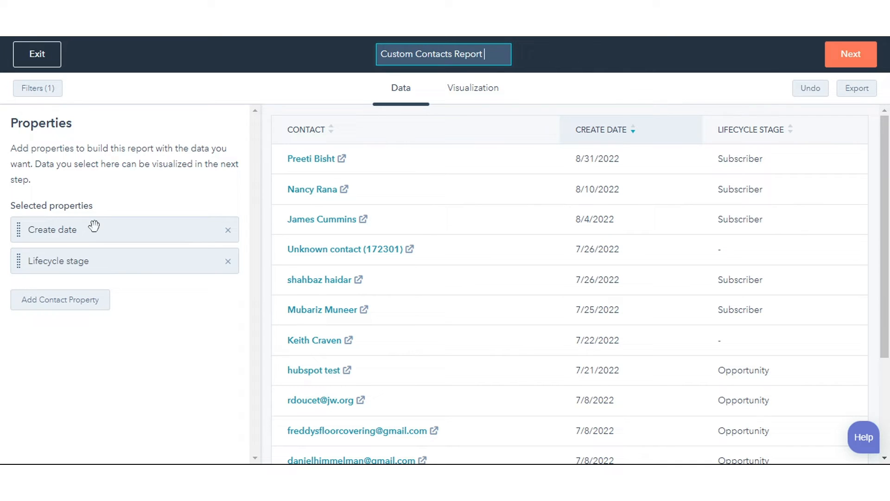
click(53, 318)
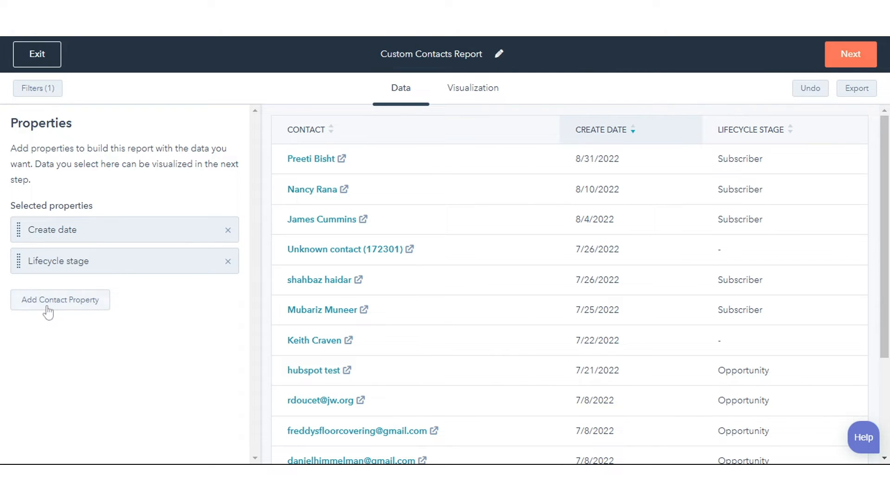
click(49, 302)
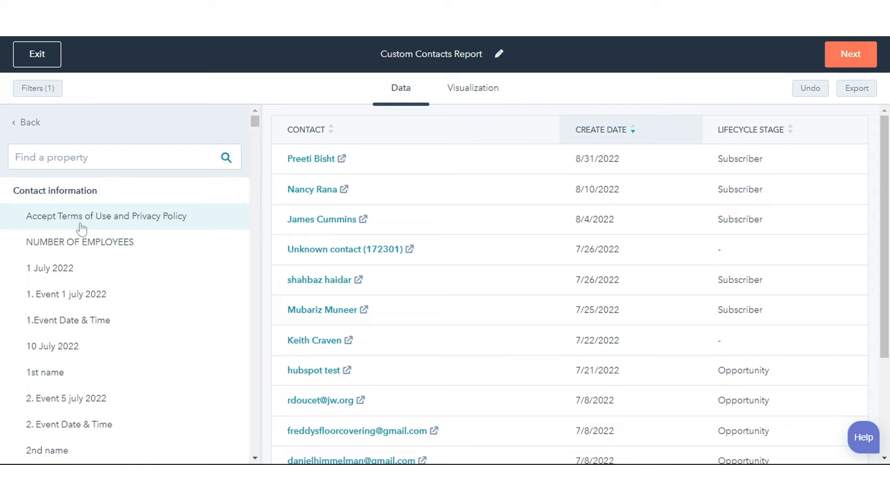
click(118, 157)
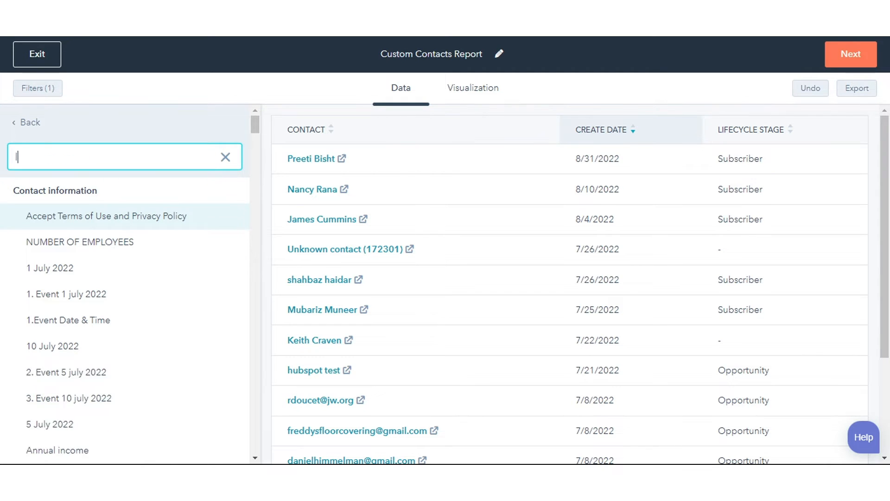
text(lead Staus)
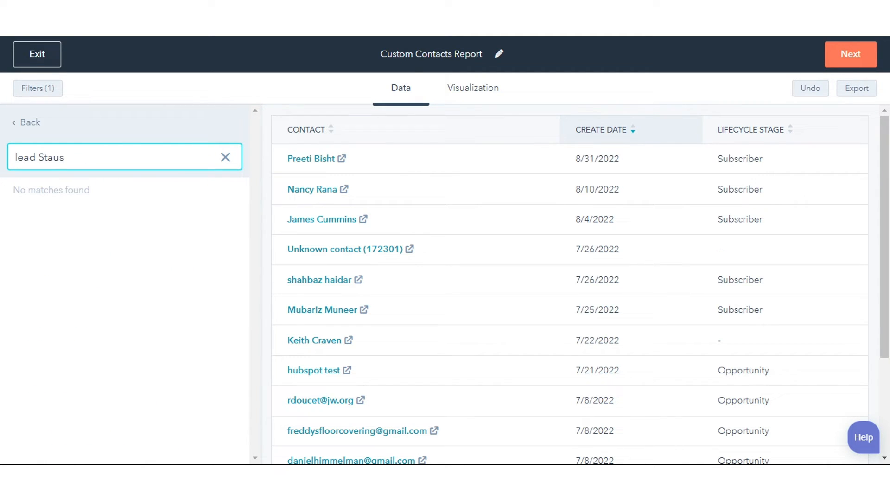
key(BackSpace)
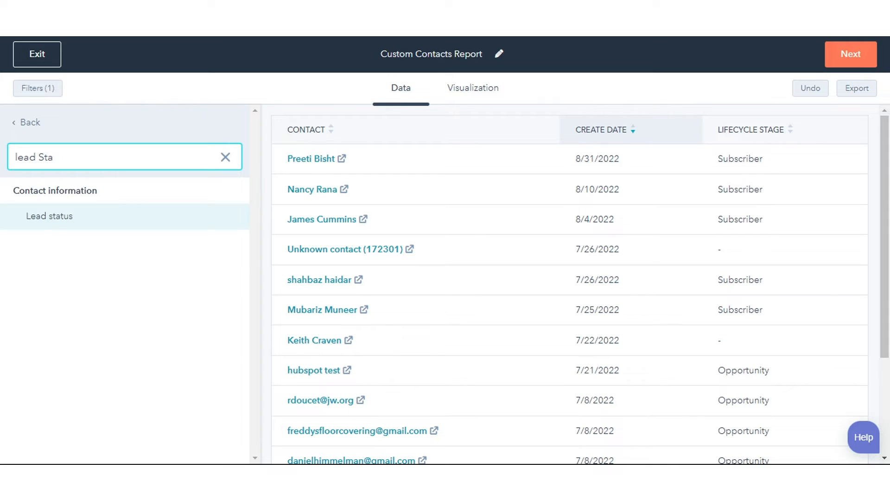
click(49, 216)
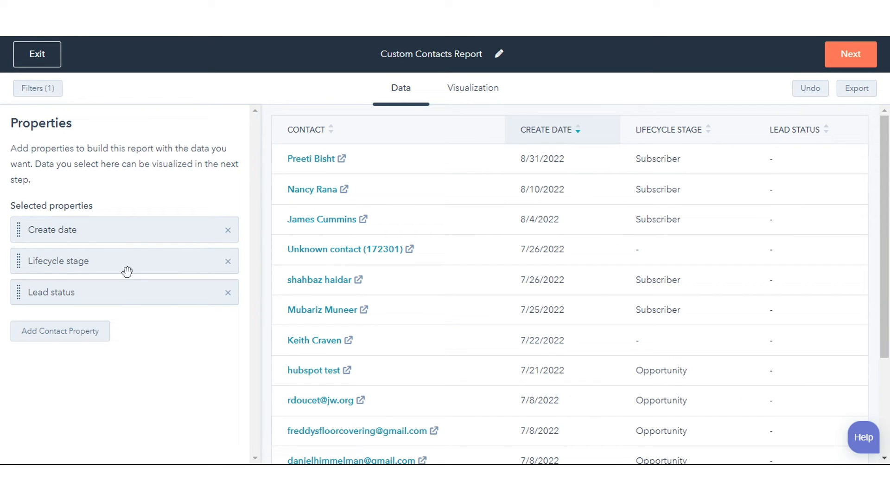
drag(90, 292, 89, 263)
click(228, 292)
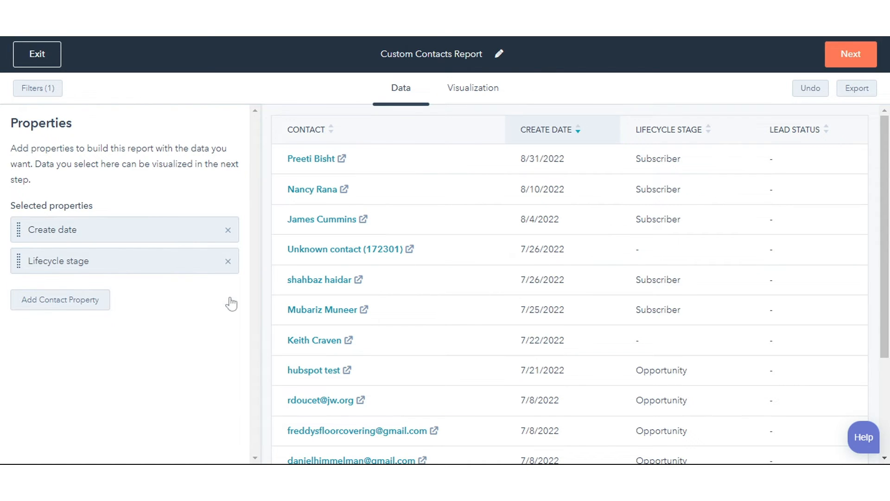
- Go to Visualization and settle on a horizontal Bar chart after trying Column
click(477, 88)
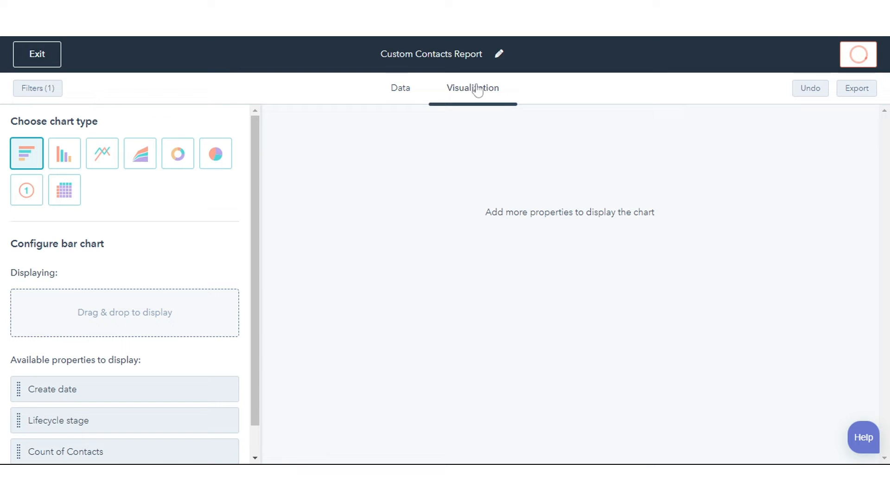
drag(254, 268, 249, 331)
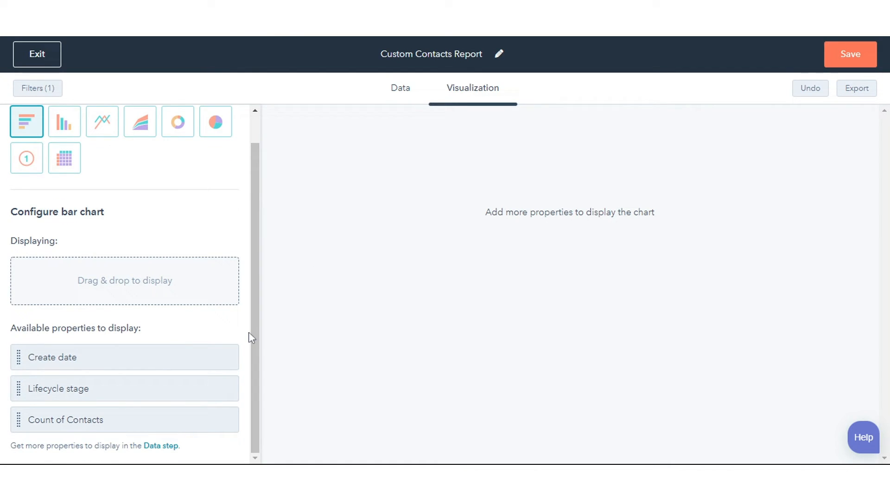
click(64, 123)
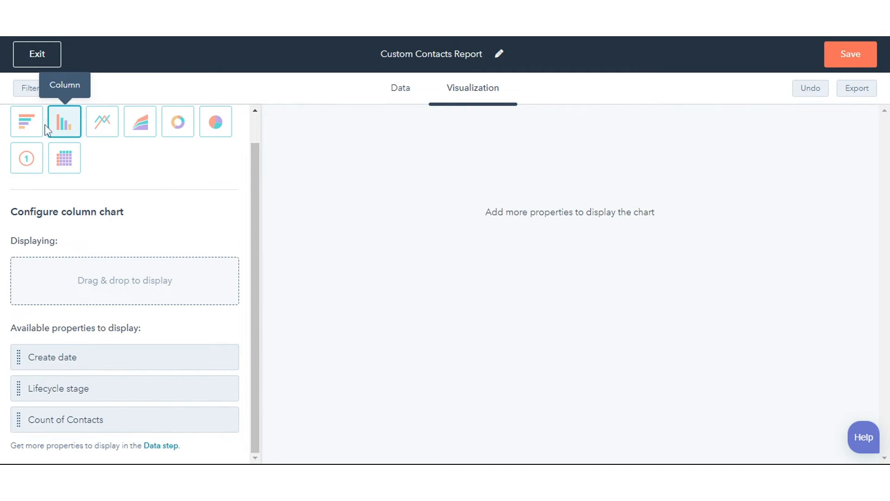
click(26, 123)
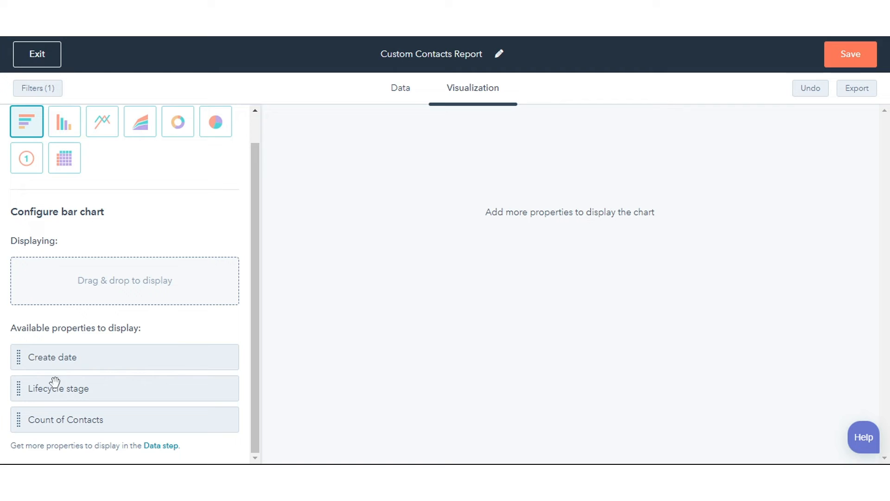
- Display Lifecycle stage measured by Count of Contacts on the chart
mouse_move(53, 386)
mouse_down()
mouse_move(75, 261)
mouse_move(53, 279)
mouse_up()
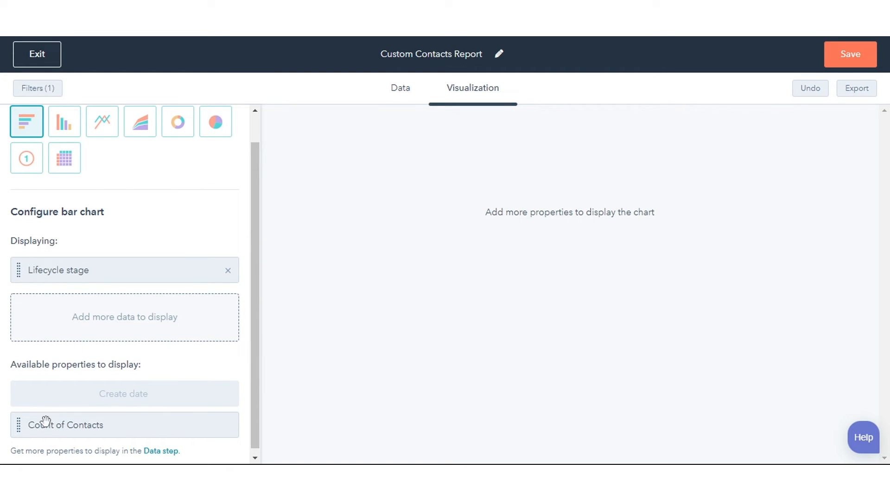
drag(45, 423, 53, 320)
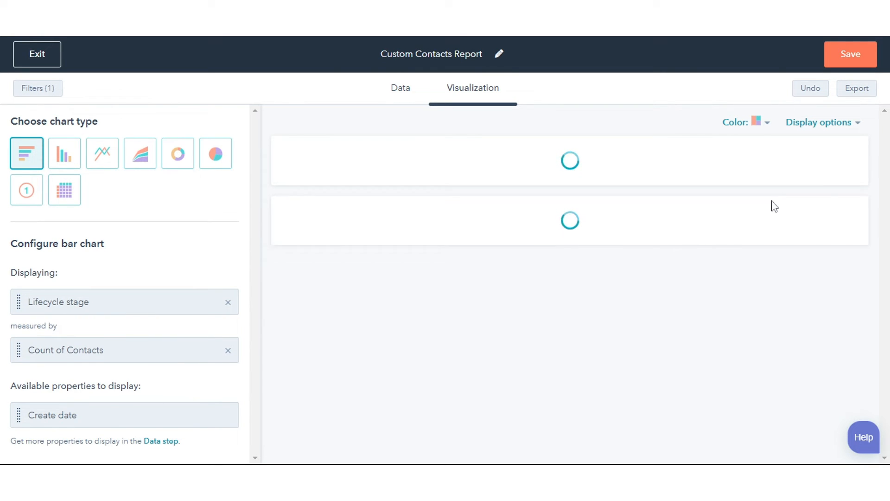
- Hide the data labels on the bars via the chart's display options
click(814, 126)
click(736, 187)
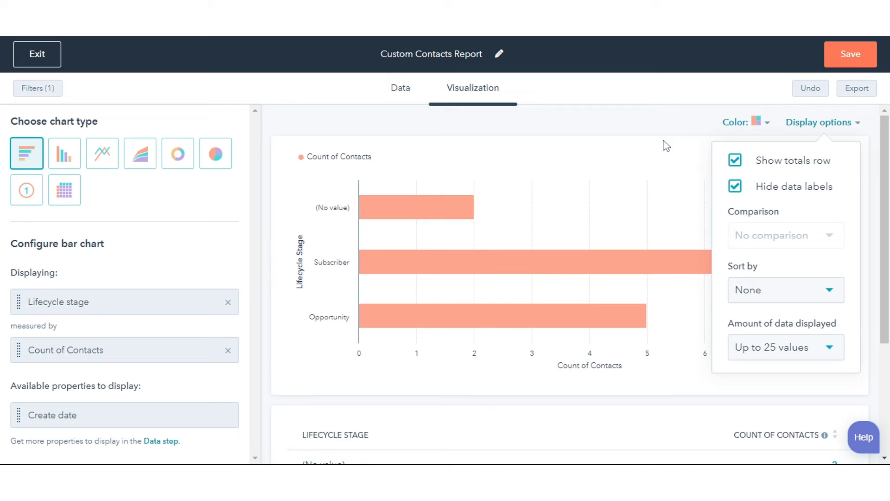
click(661, 134)
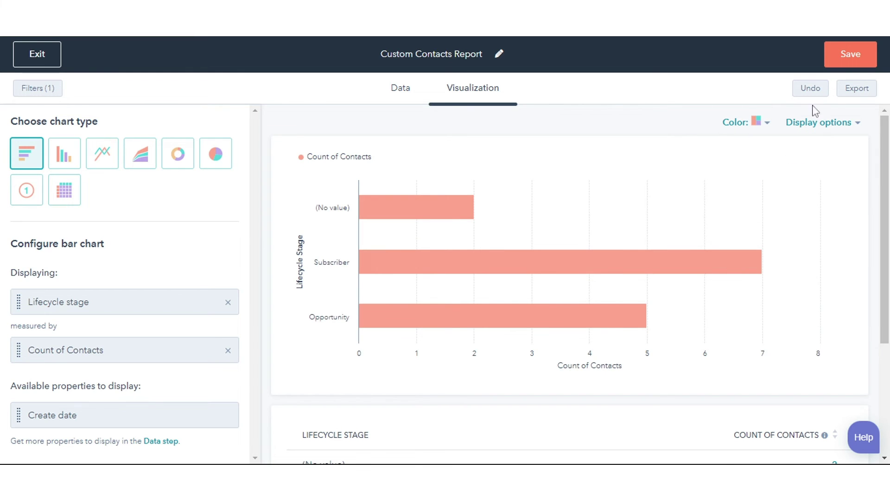
- Set the export file format to CSV, then cancel without exporting
click(857, 88)
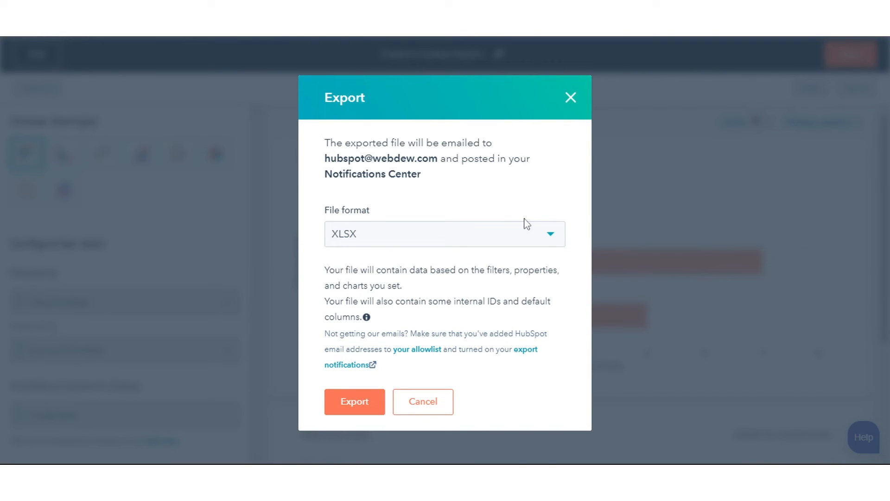
click(497, 237)
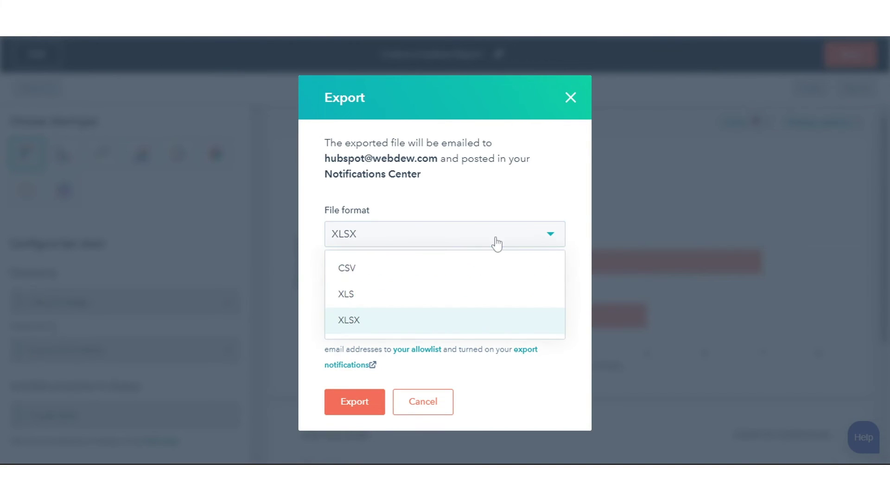
click(411, 272)
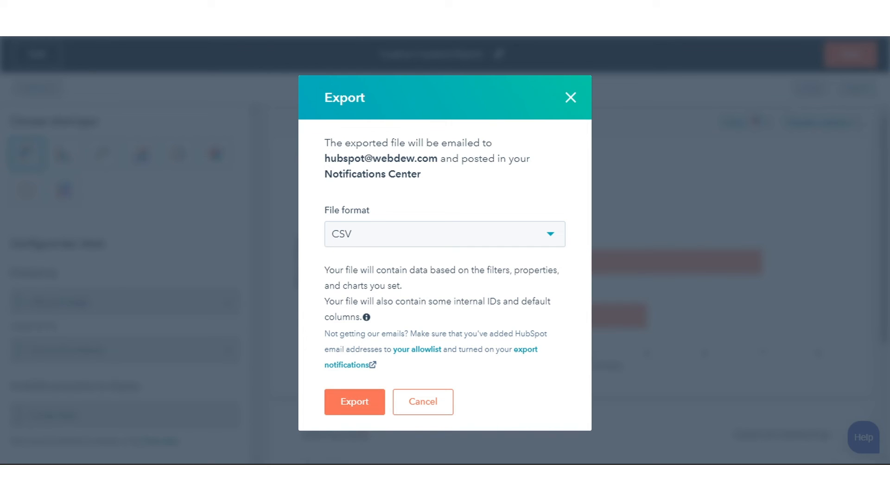
drag(438, 157, 325, 158)
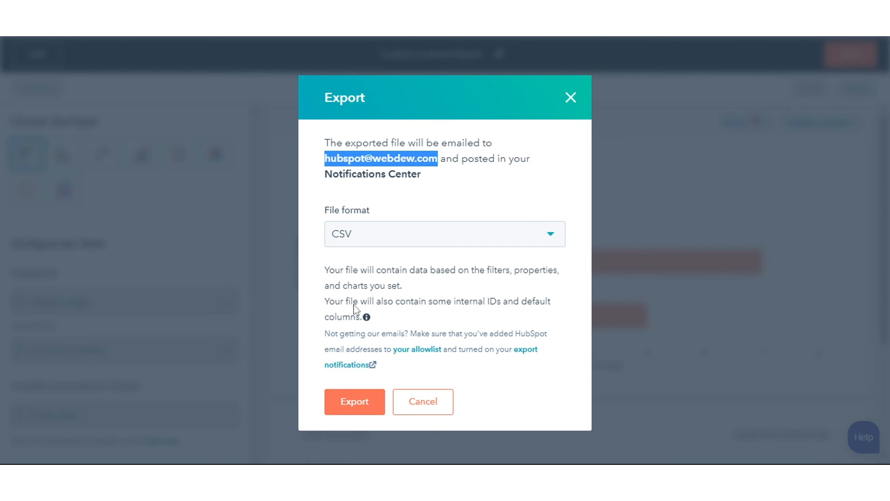
click(355, 401)
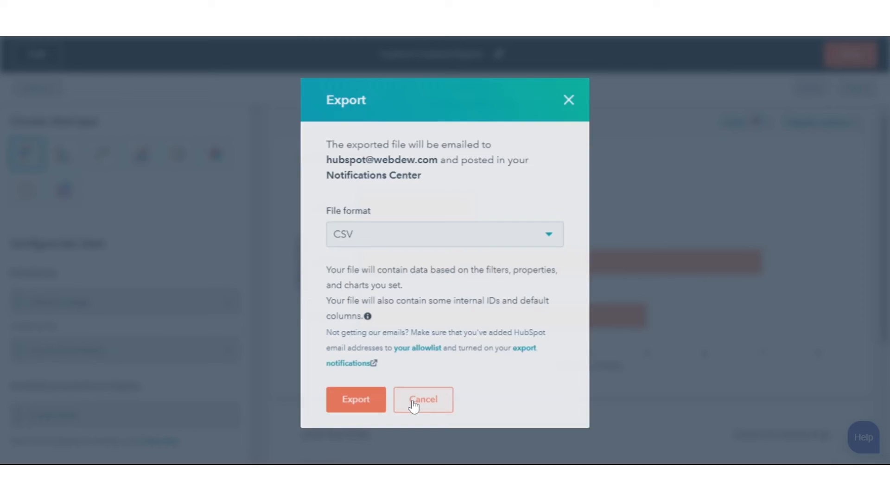